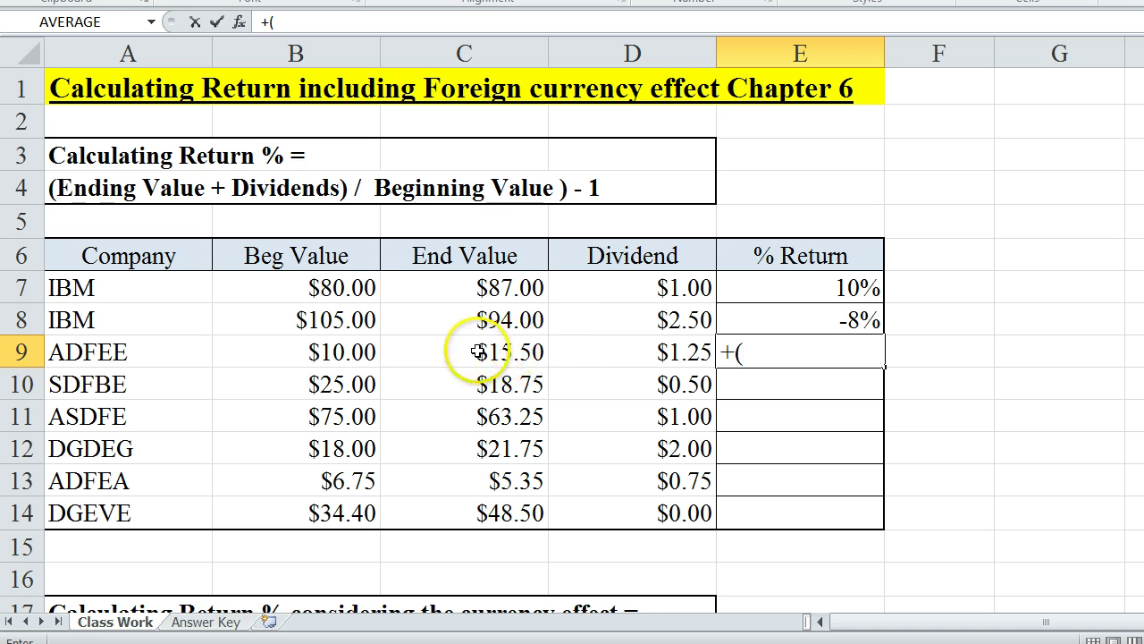
- Enter the formula +(C9+D9)/B9 as the % Return for ADFEE in cell E9
click(493, 353)
text(+)
click(575, 353)
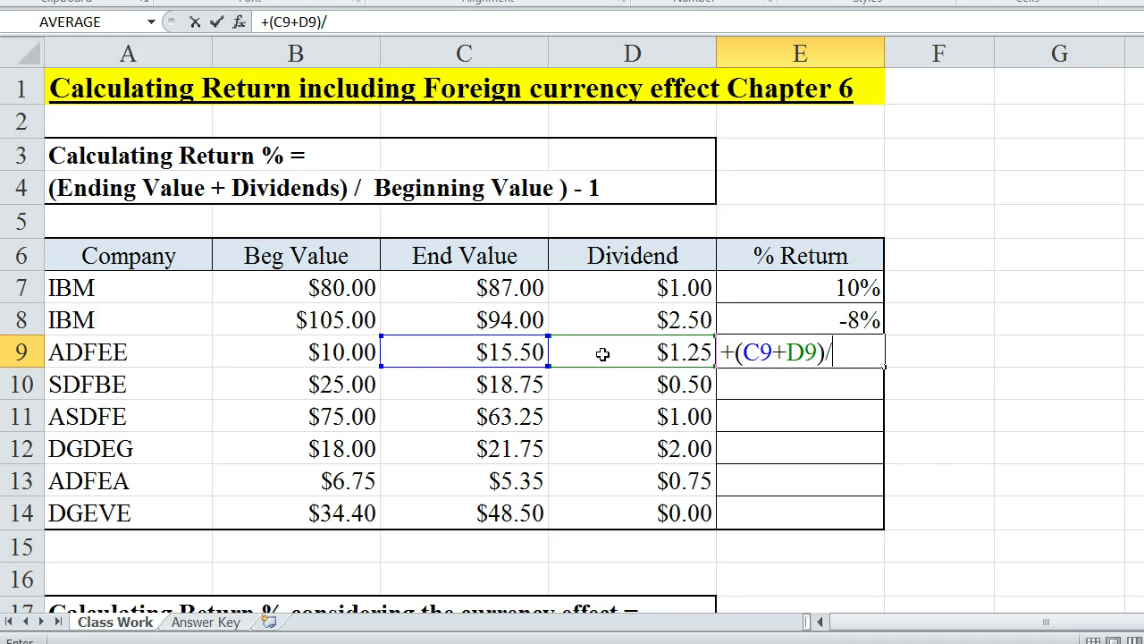
click(320, 356)
key(Return)
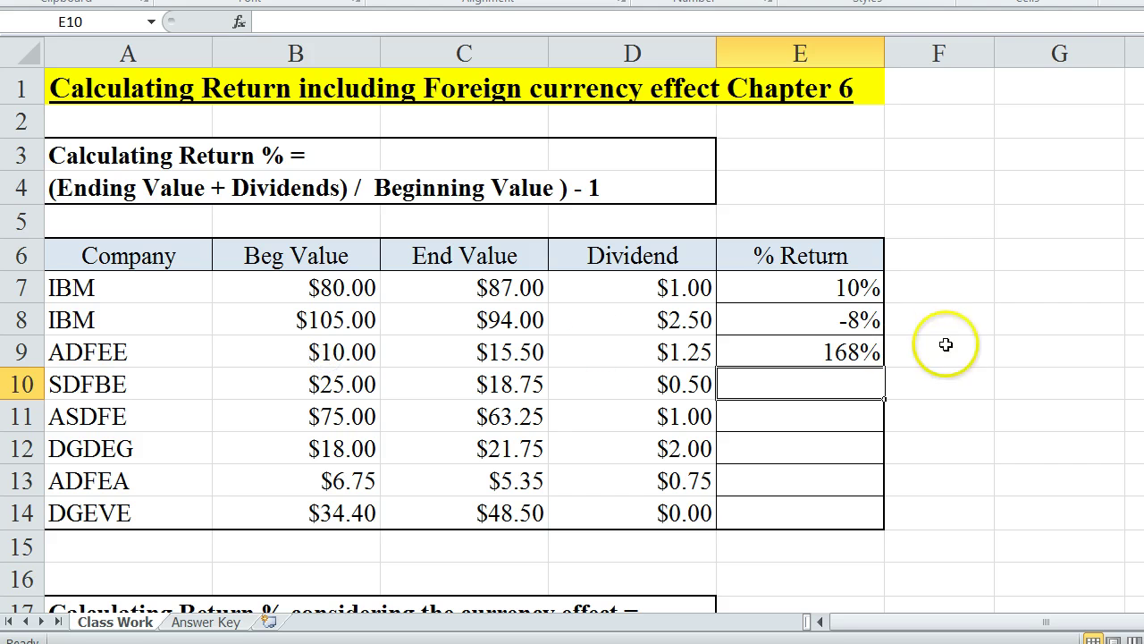
- Correct the E9 formula to =+((C9+D9)/B9)-1 and fill it down the % Return column through E14
click(800, 350)
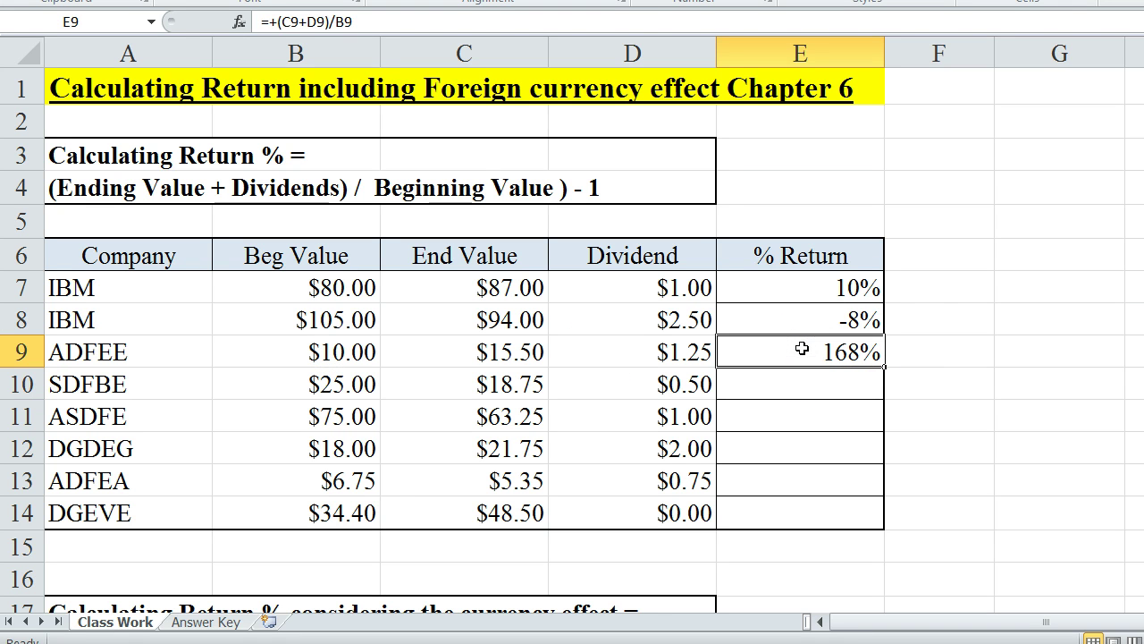
click(275, 22)
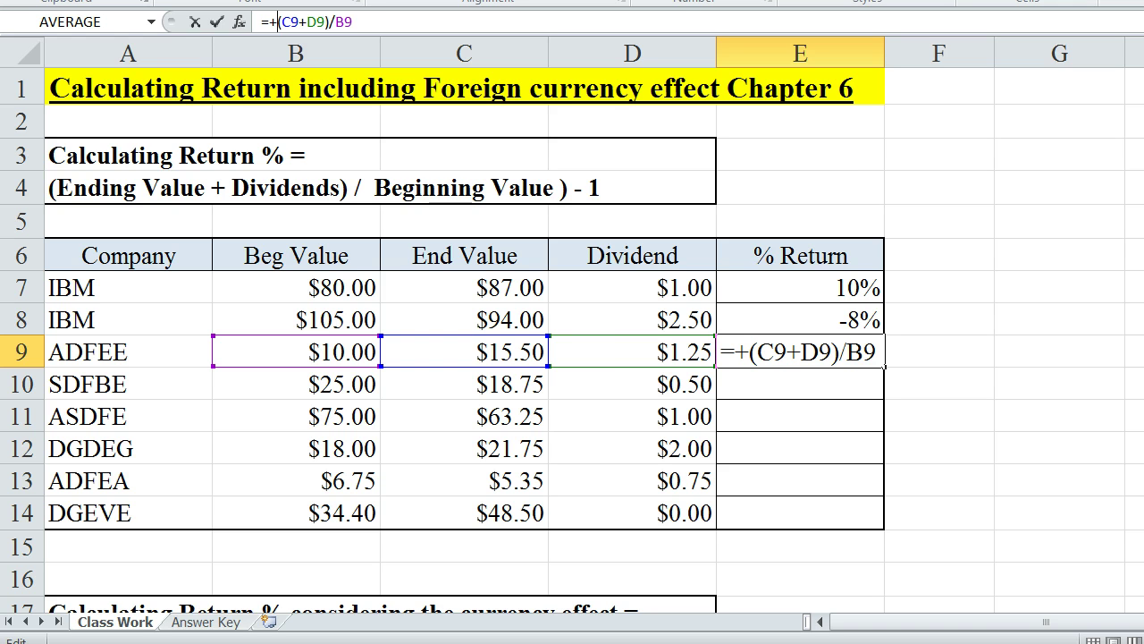
text(()
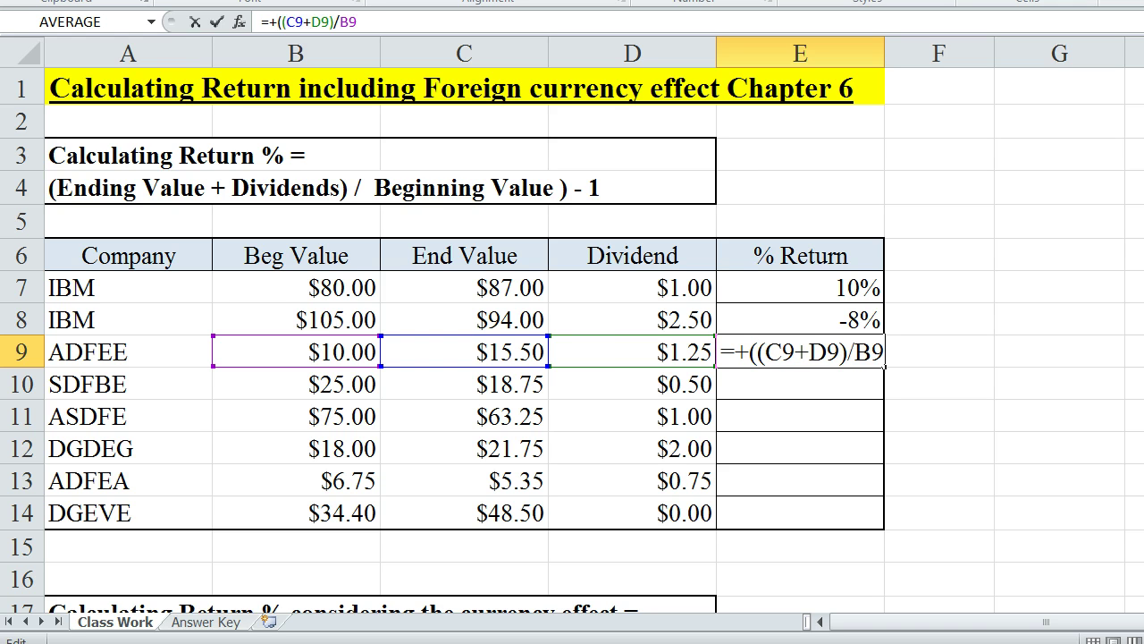
click(366, 19)
text()-1)
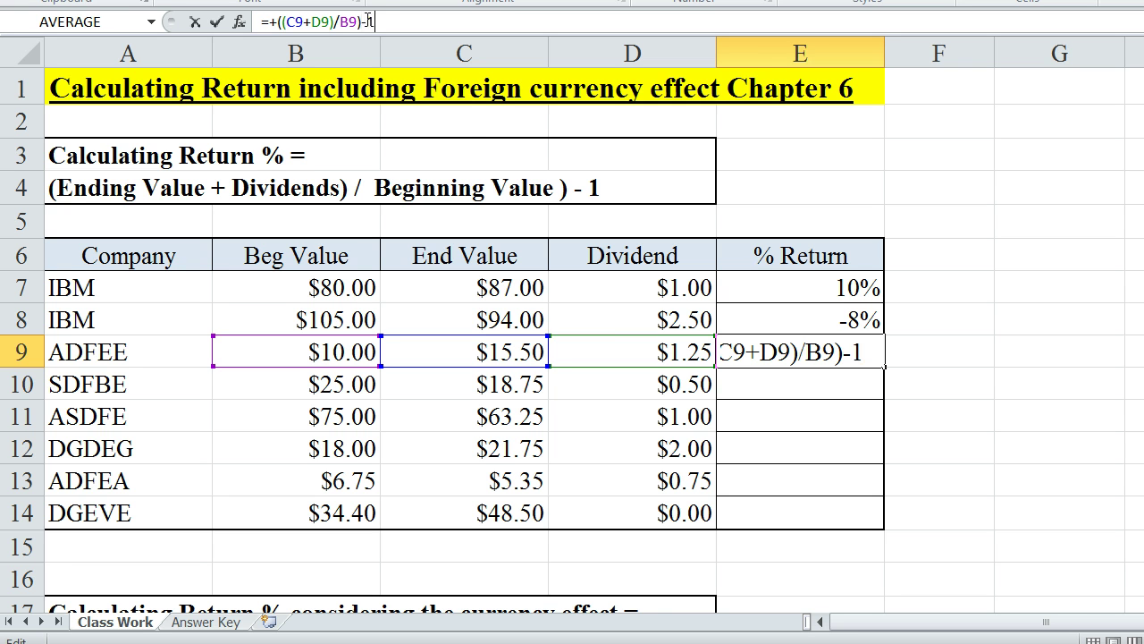
key(Return)
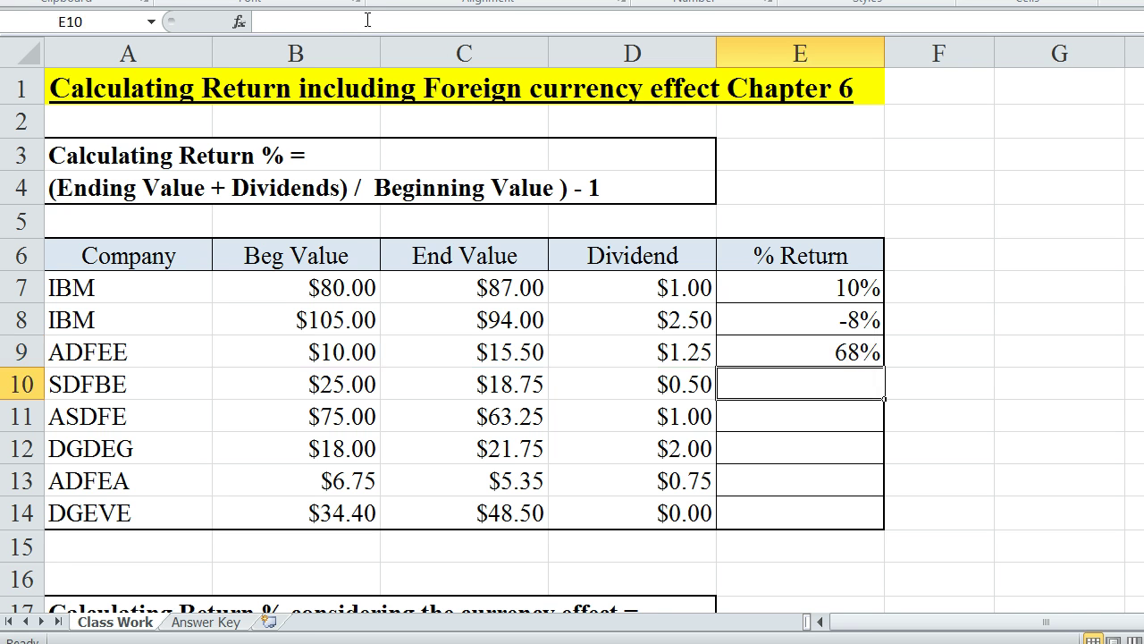
click(779, 349)
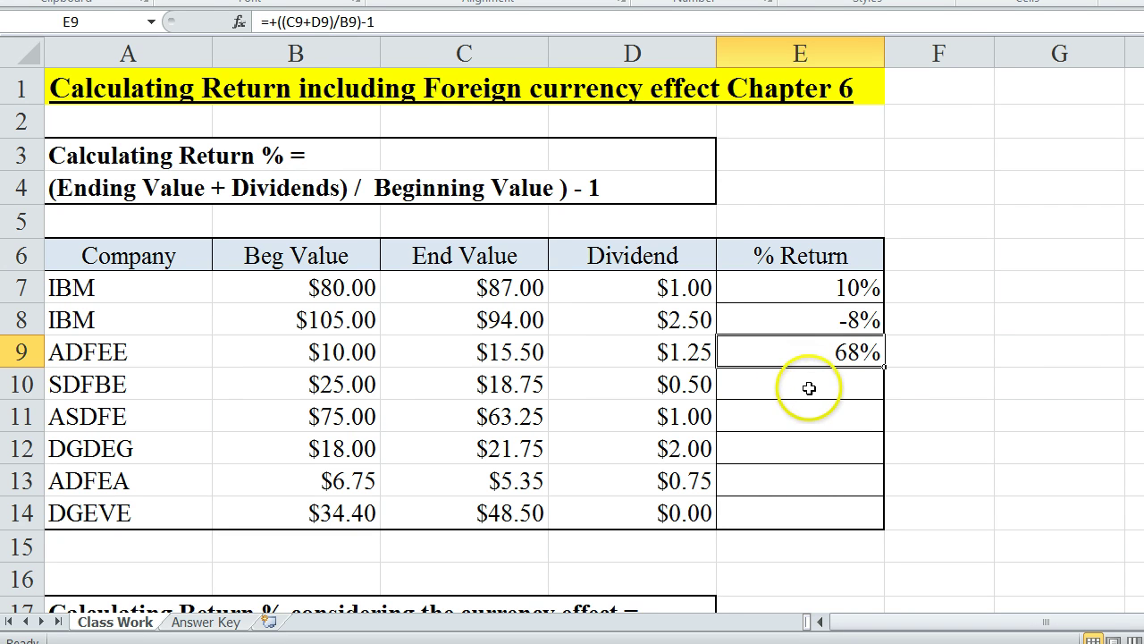
double_click(883, 367)
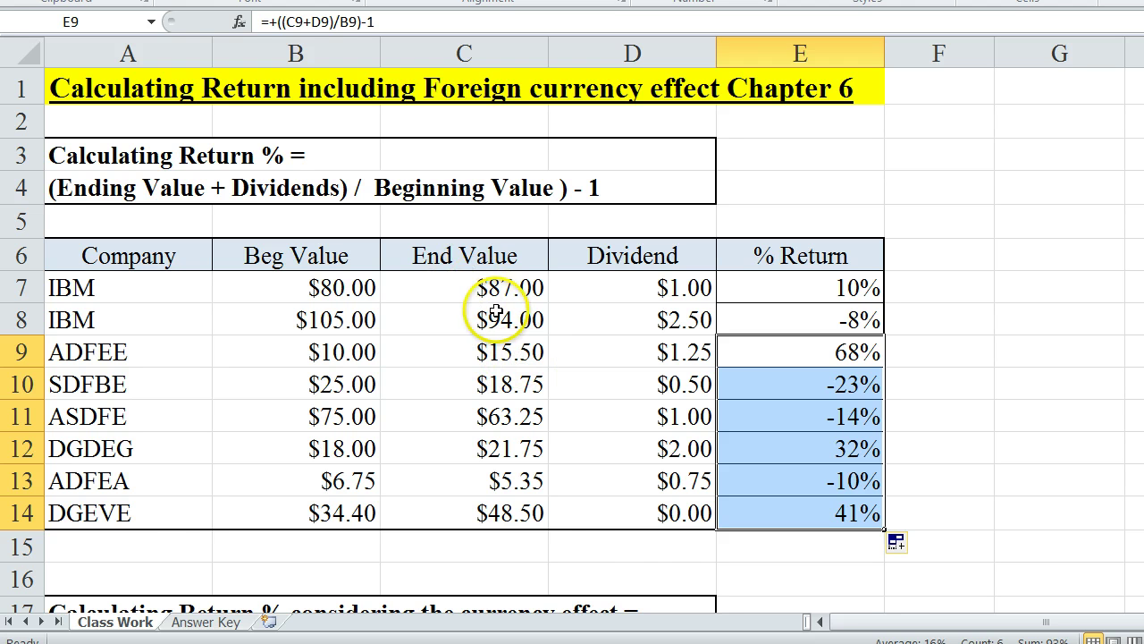
- Examine the values, exchange rates and % Return formulas of the two IBM rows in the currency-effect table against the basic return formula
scroll(501, 312, down, 1)
scroll(514, 304, down, 1)
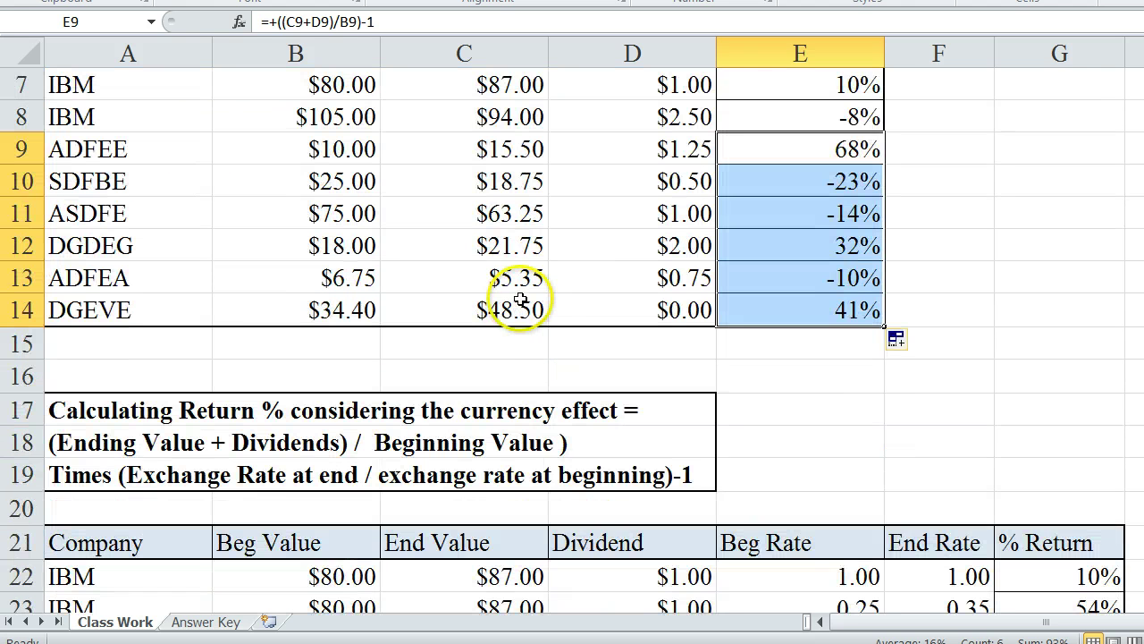
scroll(523, 302, down, 3)
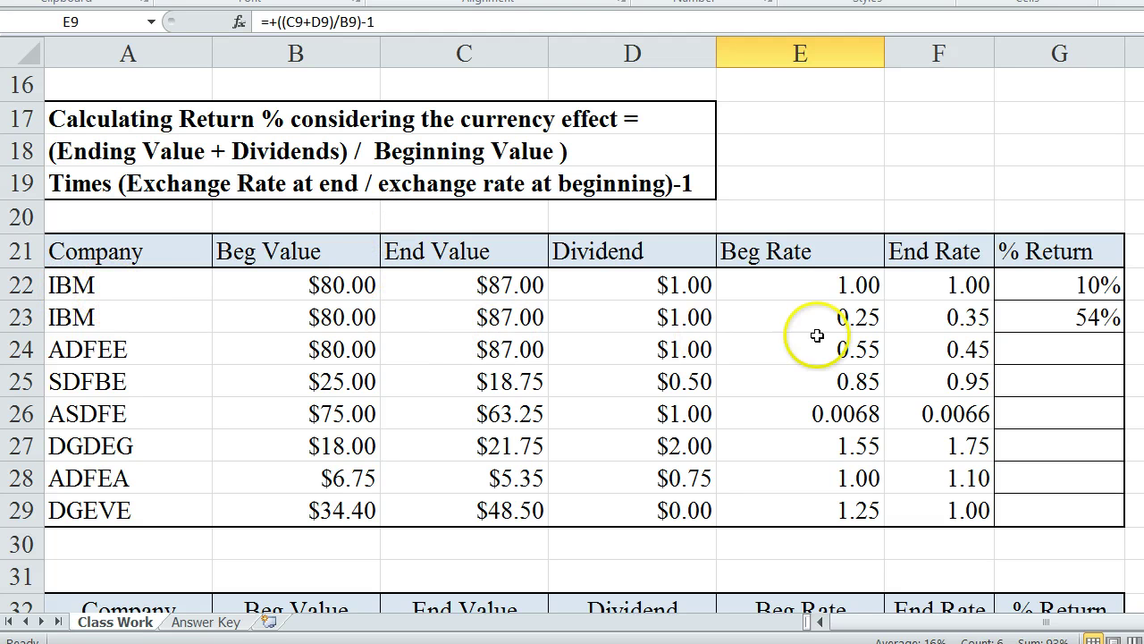
click(842, 292)
click(925, 289)
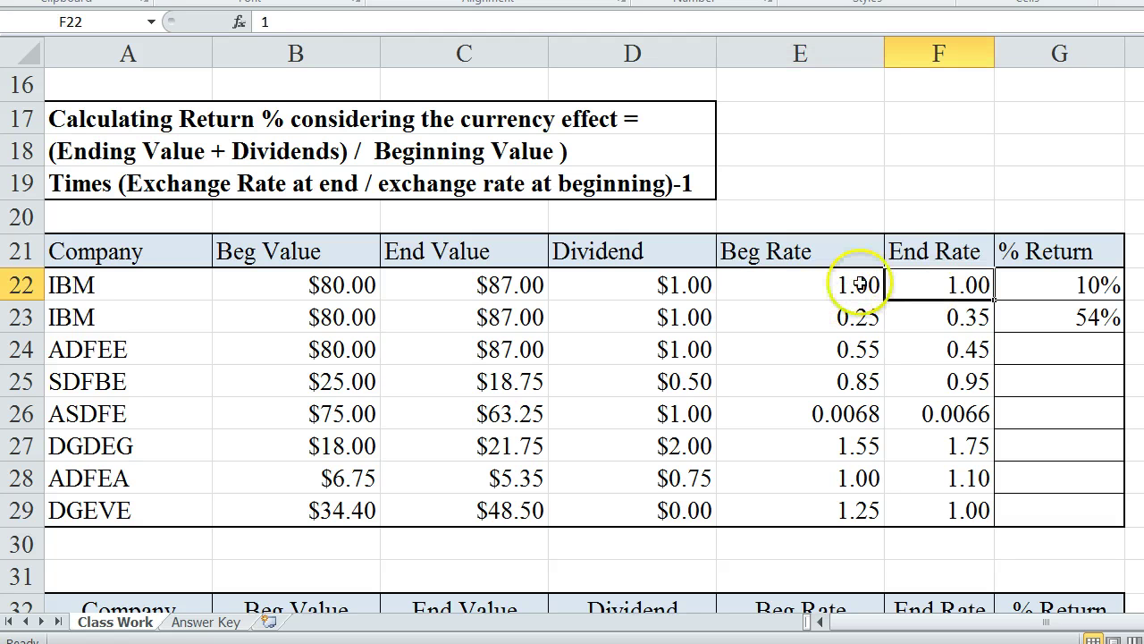
click(1020, 287)
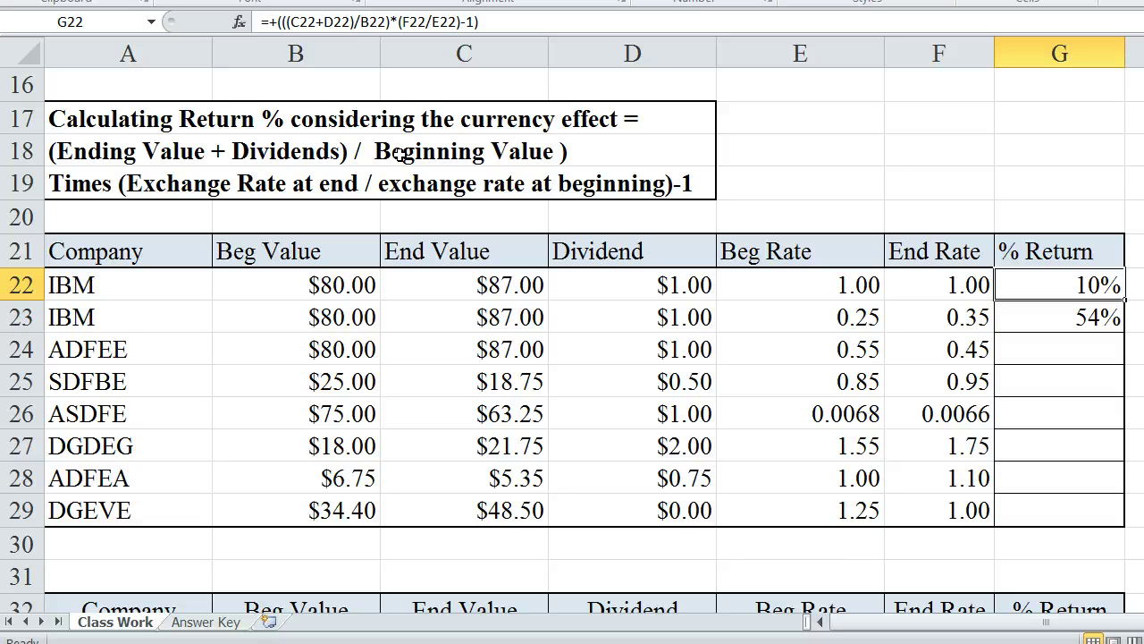
scroll(483, 219, up, 5)
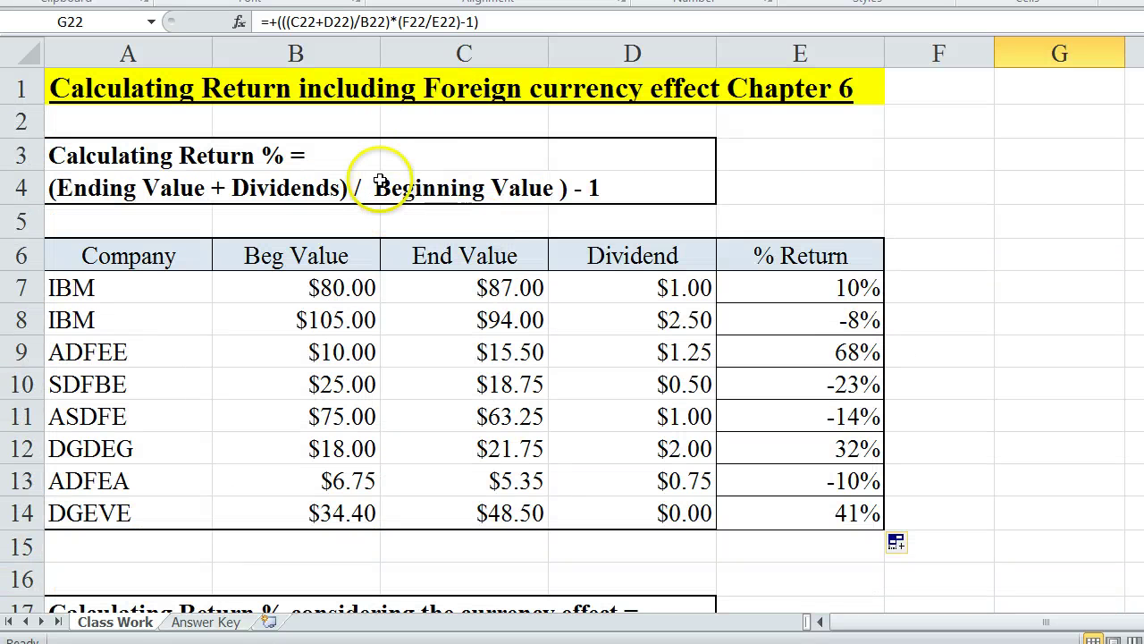
scroll(379, 181, down, 5)
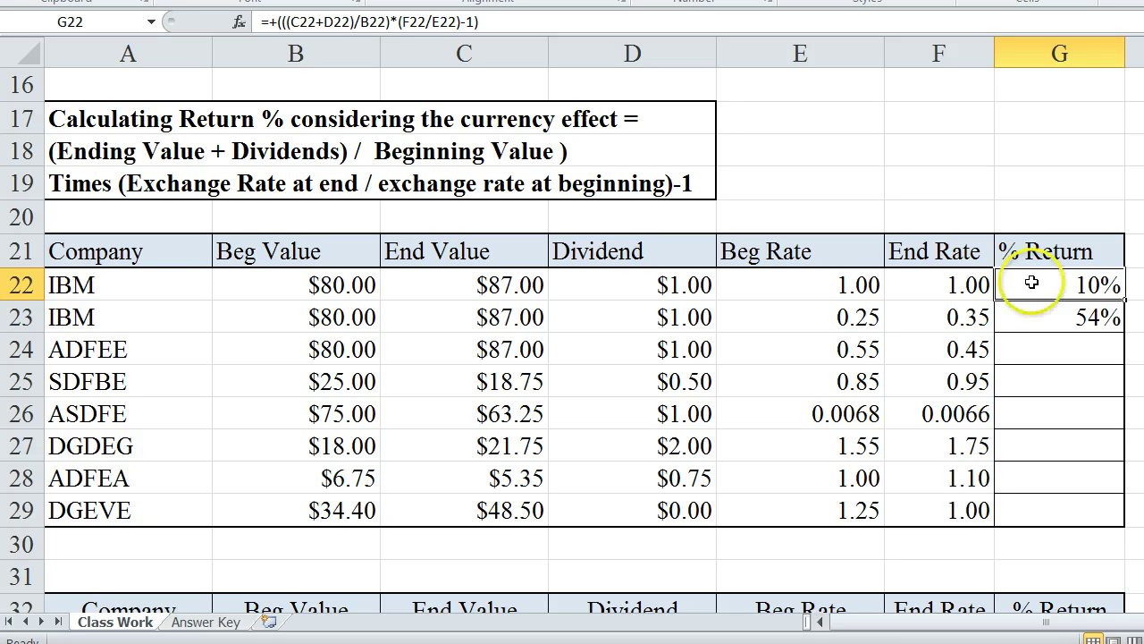
click(310, 320)
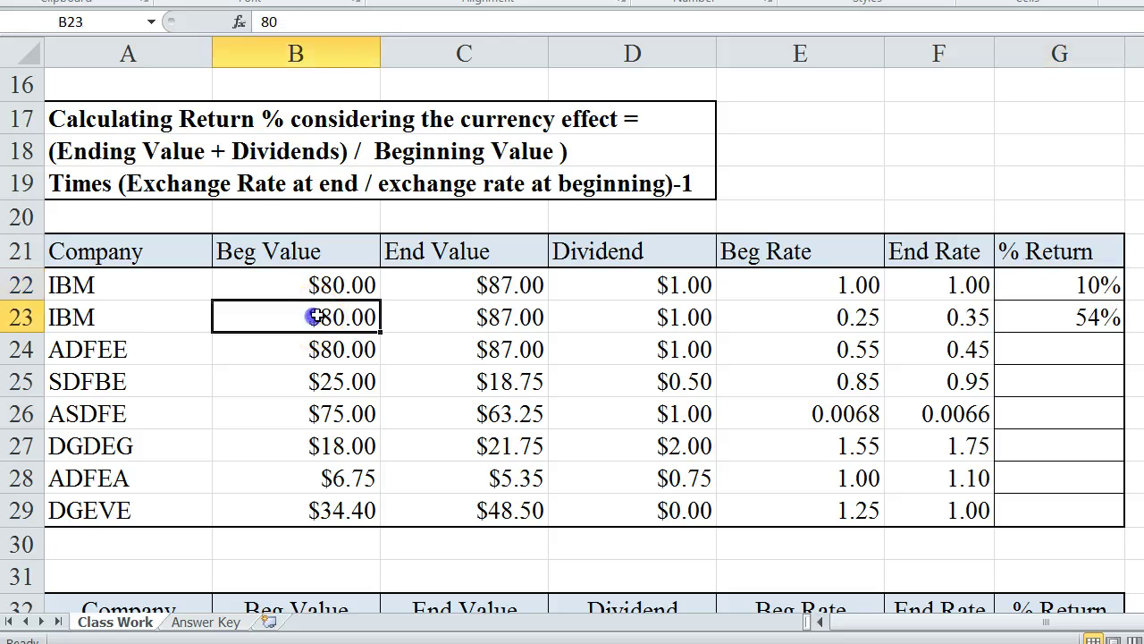
click(458, 325)
click(638, 325)
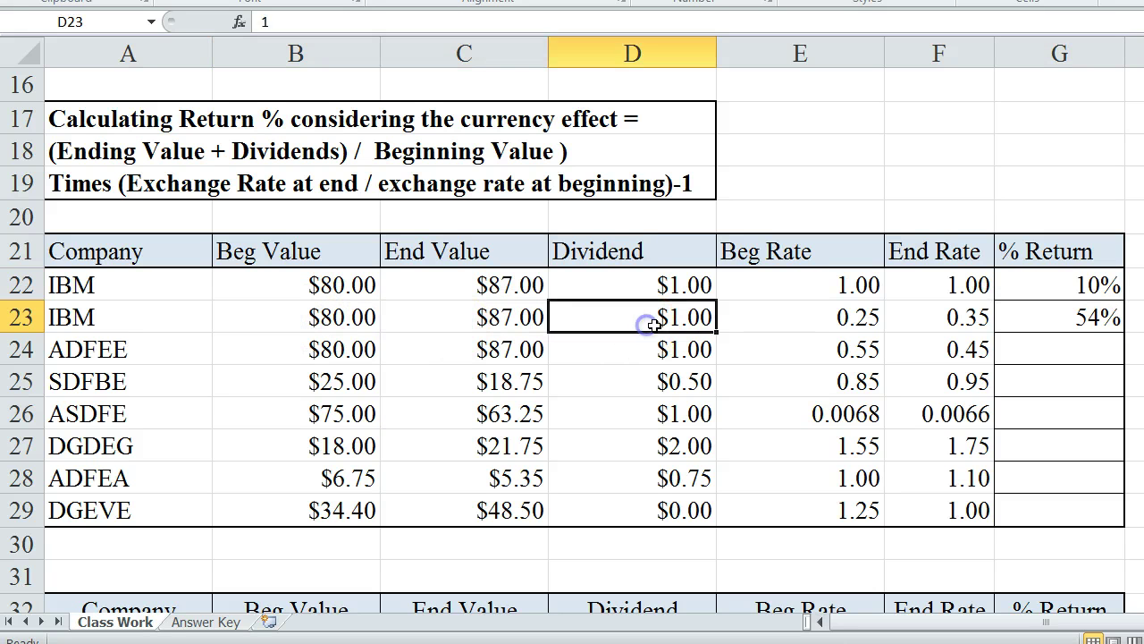
click(816, 323)
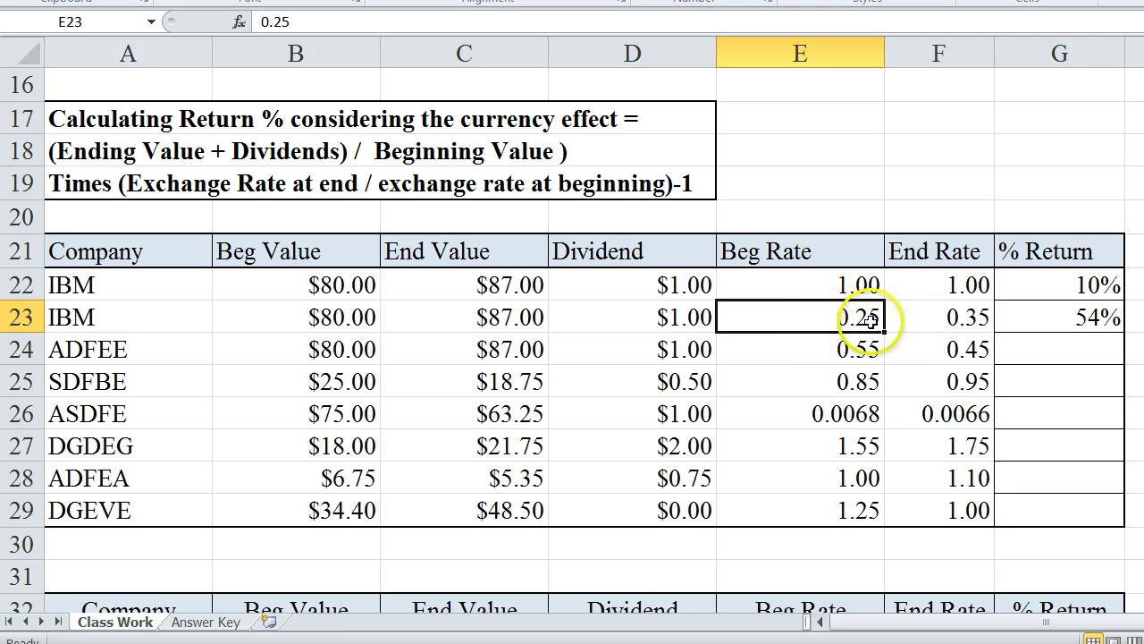
click(925, 317)
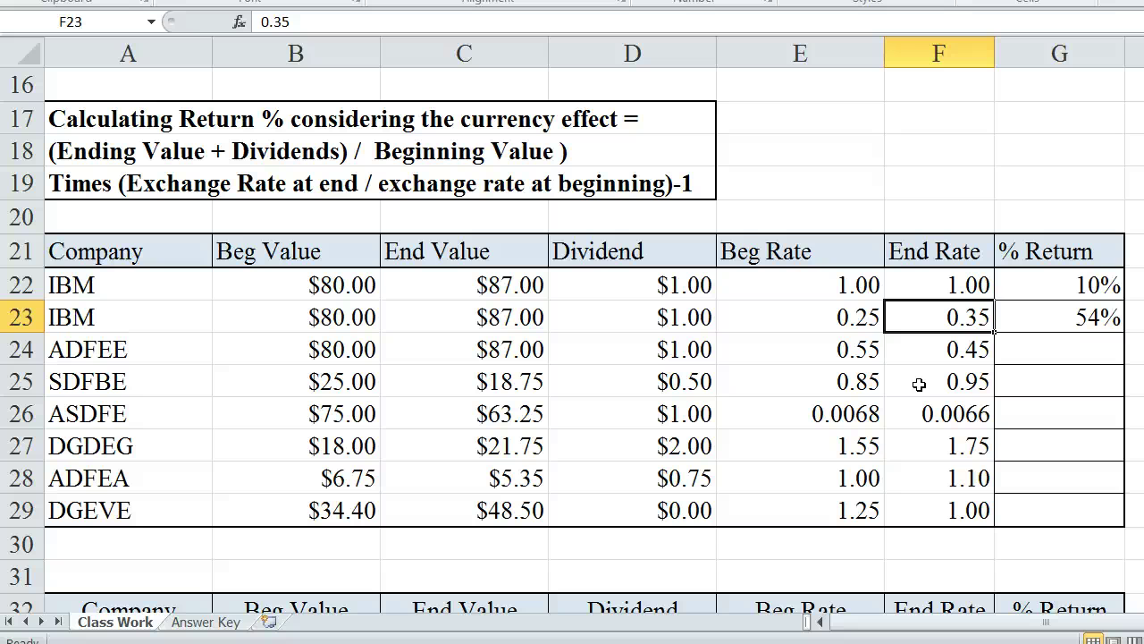
click(1038, 319)
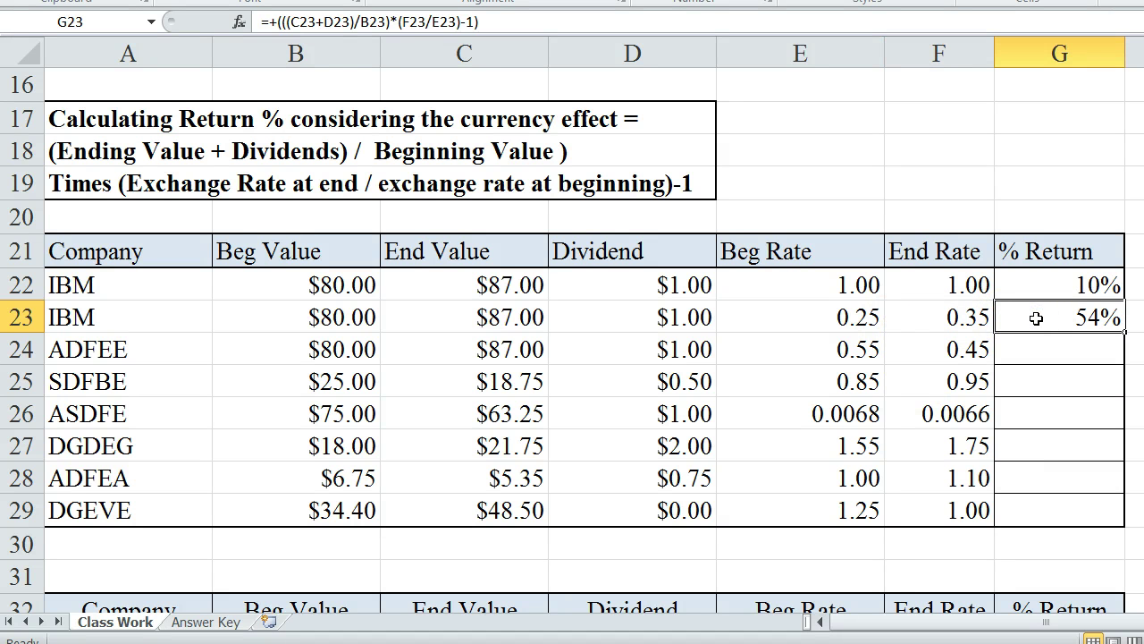
- Set the end exchange rate of the second IBM row (F23) to .25 and check its % Return
click(924, 319)
text(.25)
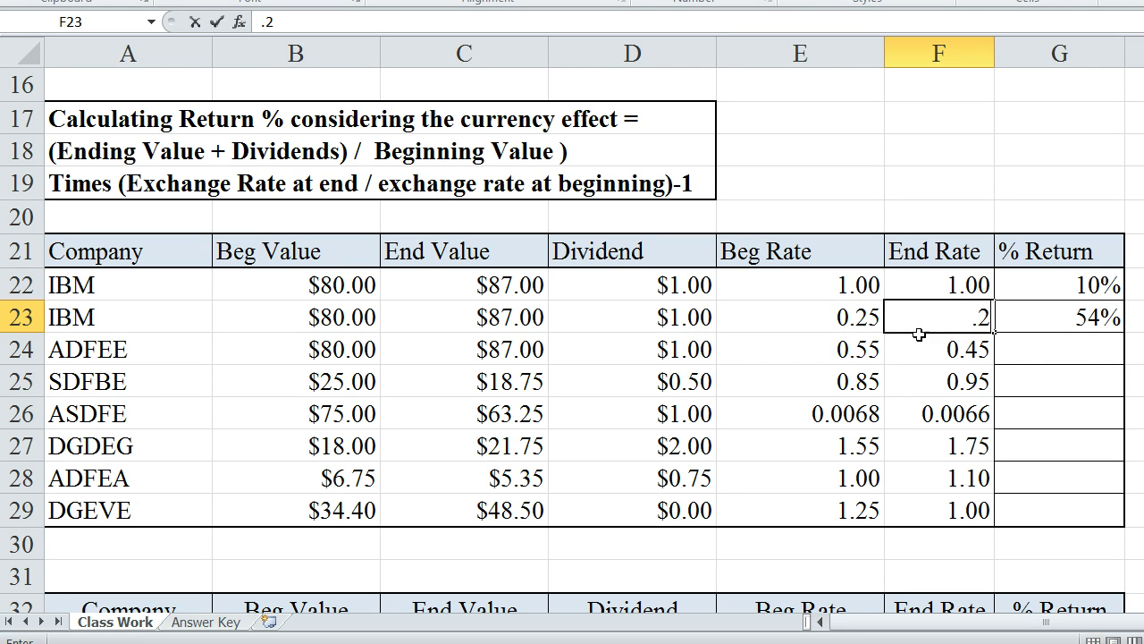
key(Return)
click(1062, 316)
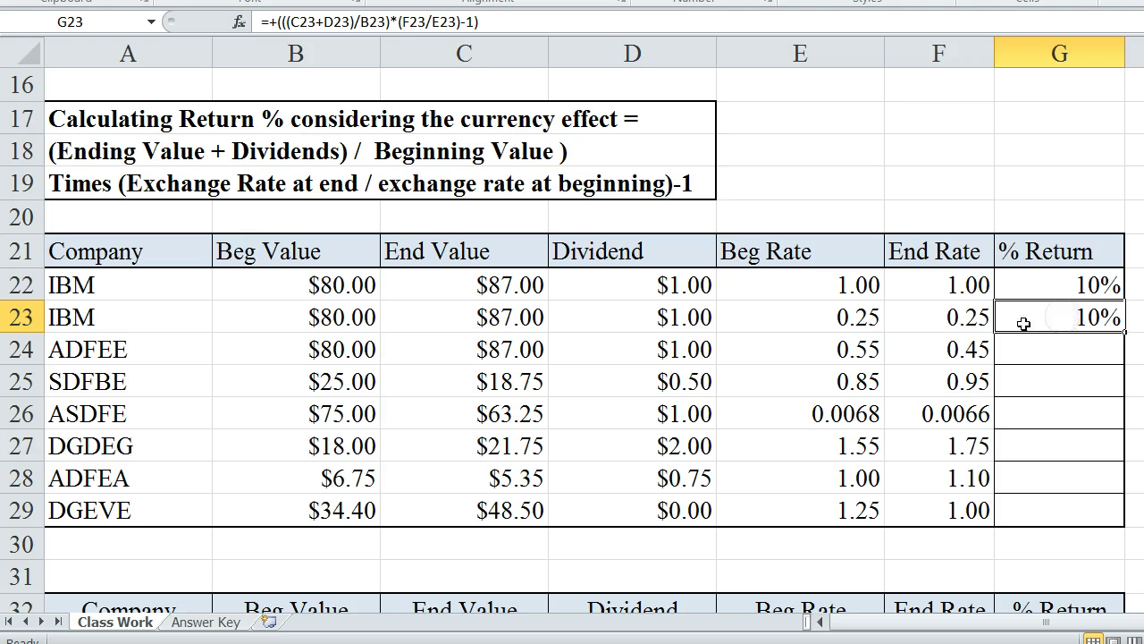
- Set the end exchange rate in F23 to .30
click(949, 323)
text(.30)
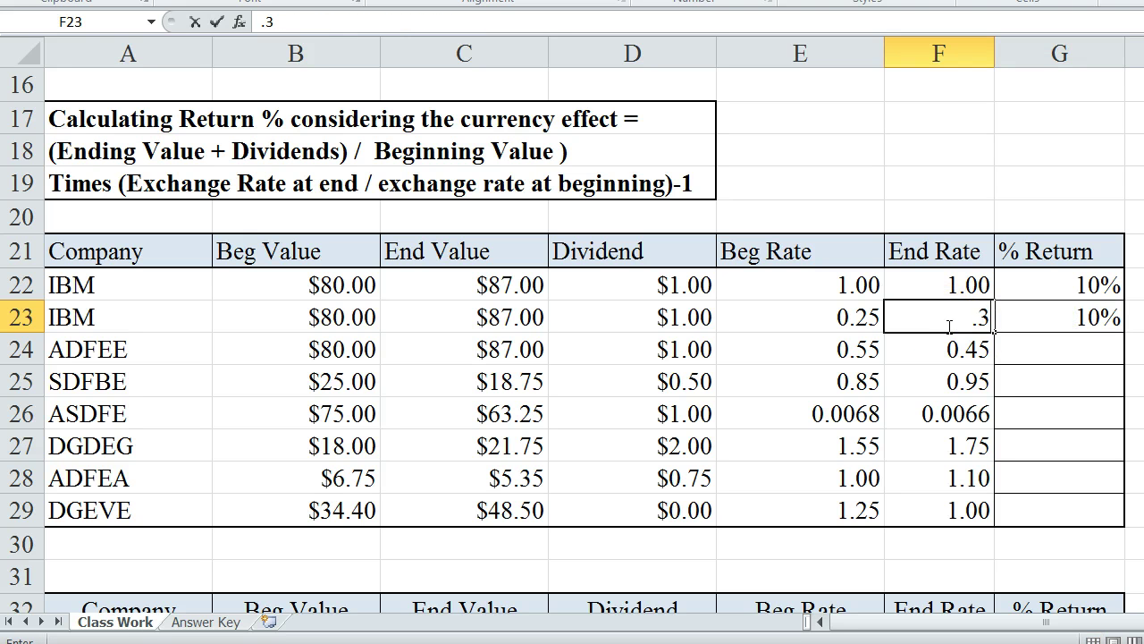
click(1034, 349)
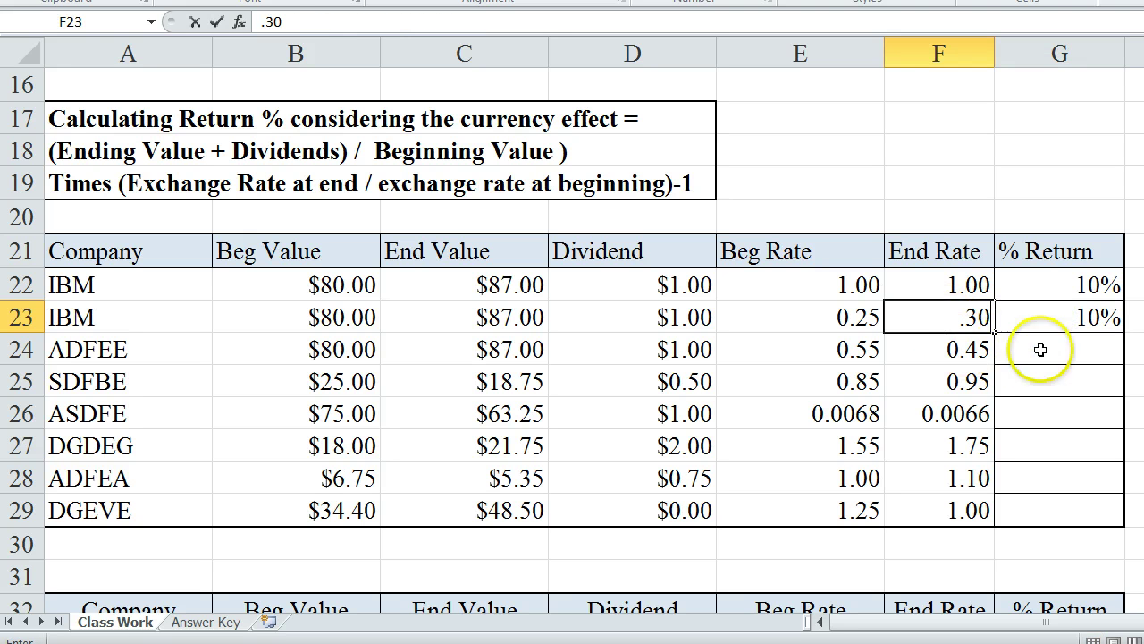
click(932, 319)
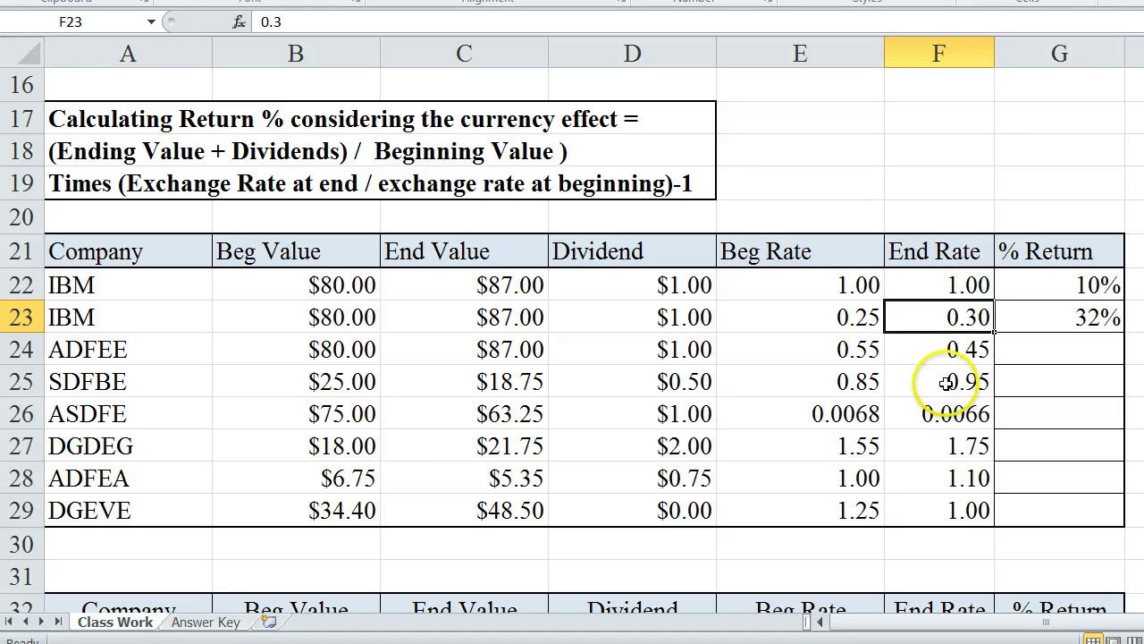
- Set the end exchange rate in F23 to .20
click(932, 319)
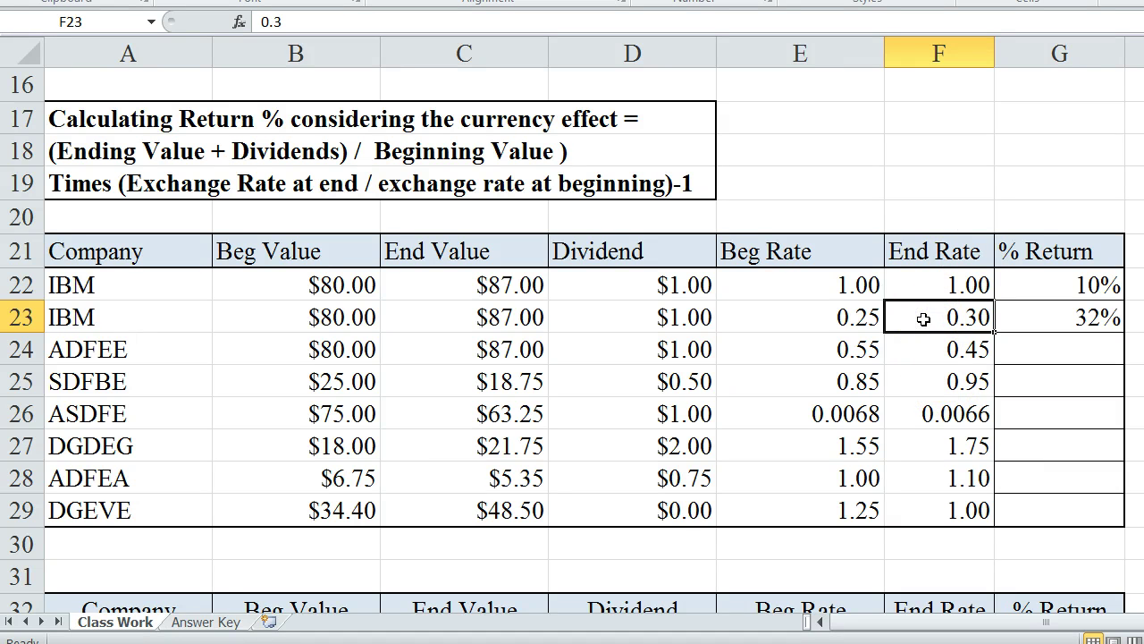
text(.20)
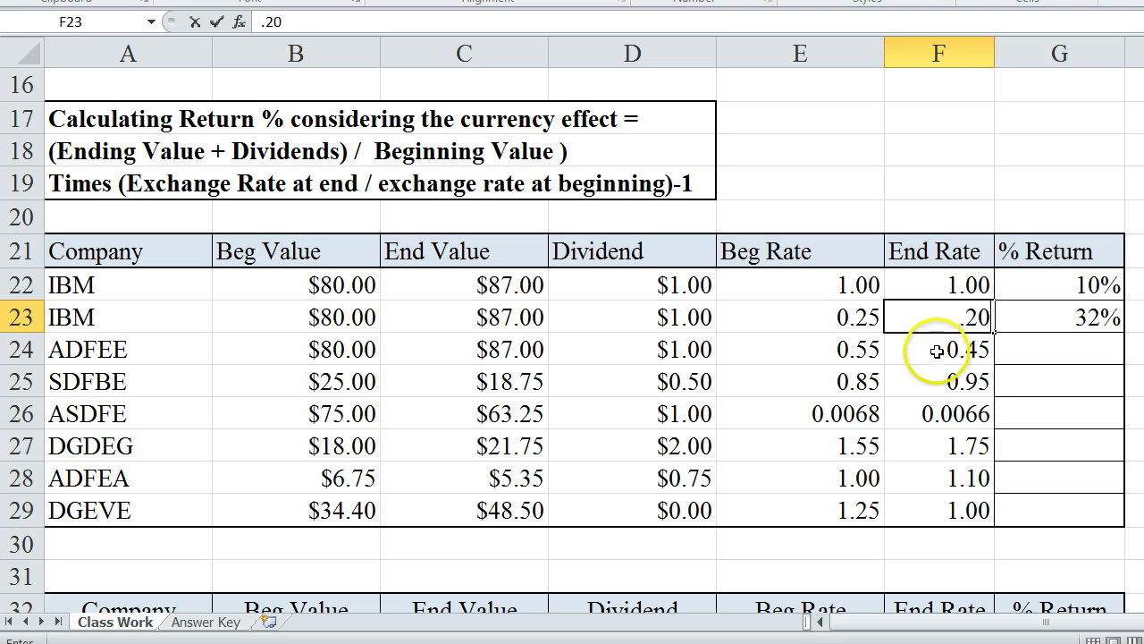
key(Return)
click(947, 317)
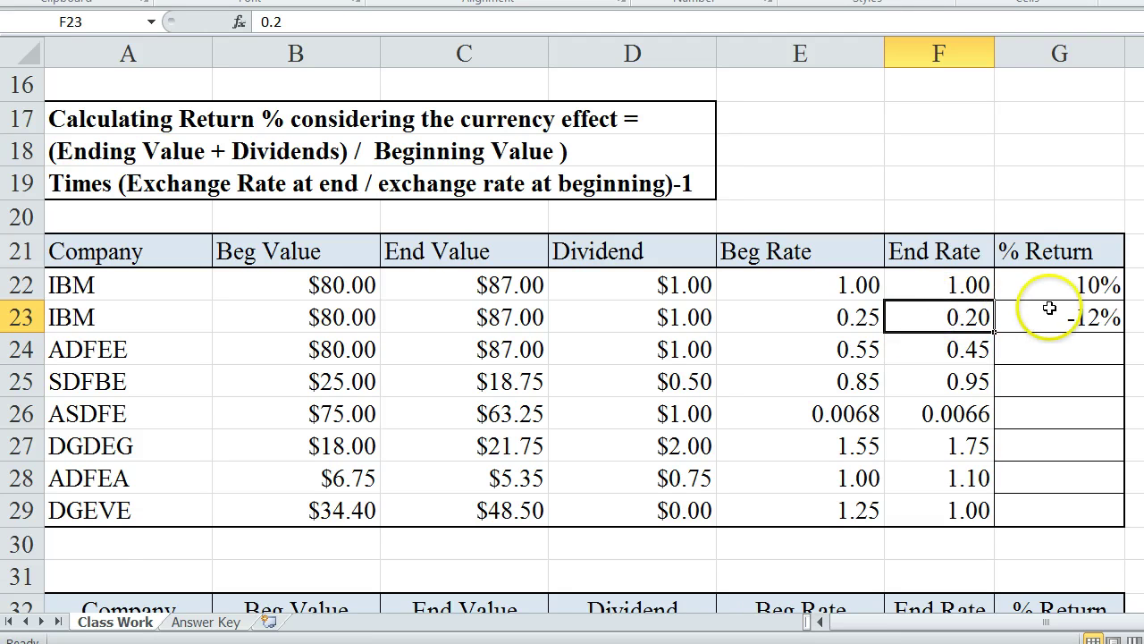
- Set the second IBM row's beginning rate (E23) to 1 and its end rate (F23) to 1.1
click(834, 317)
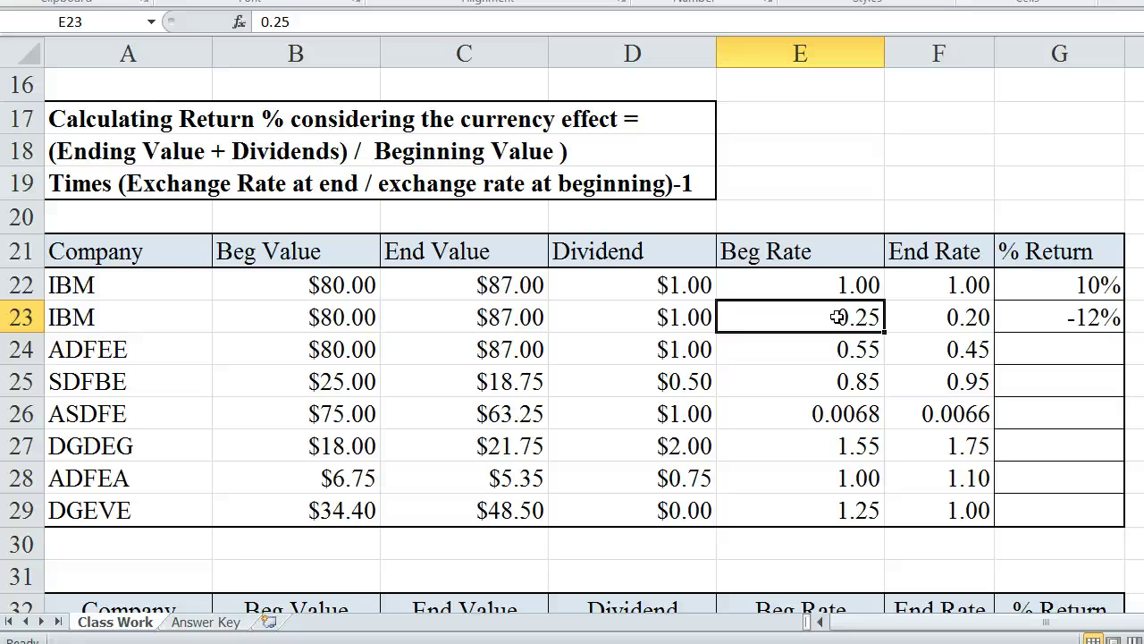
text(1)
key(Tab)
click(838, 317)
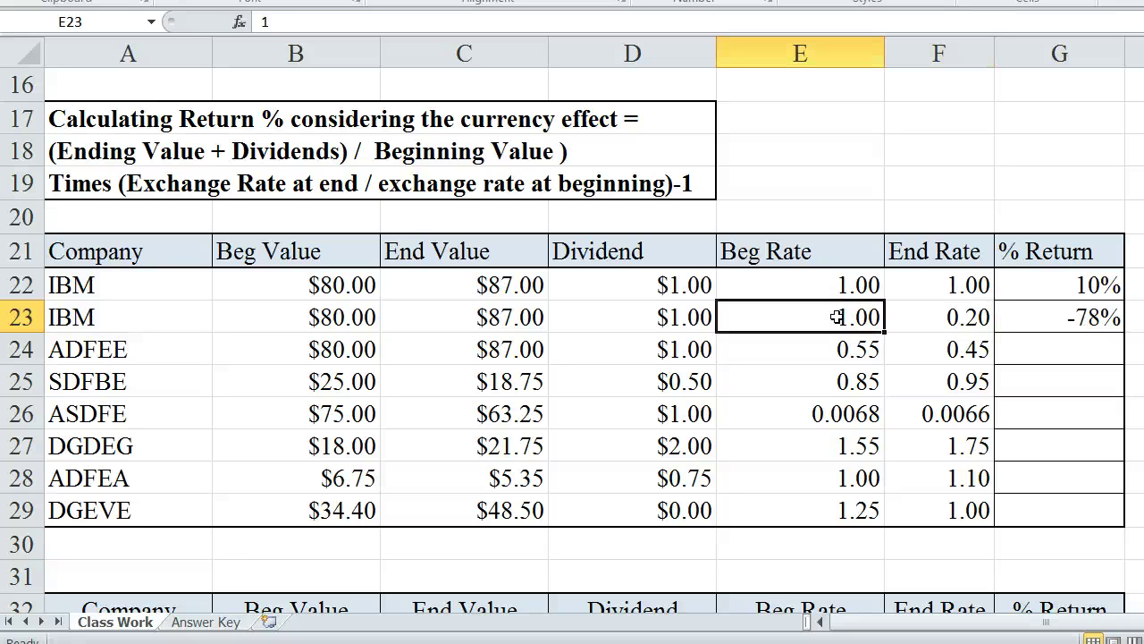
key(Tab)
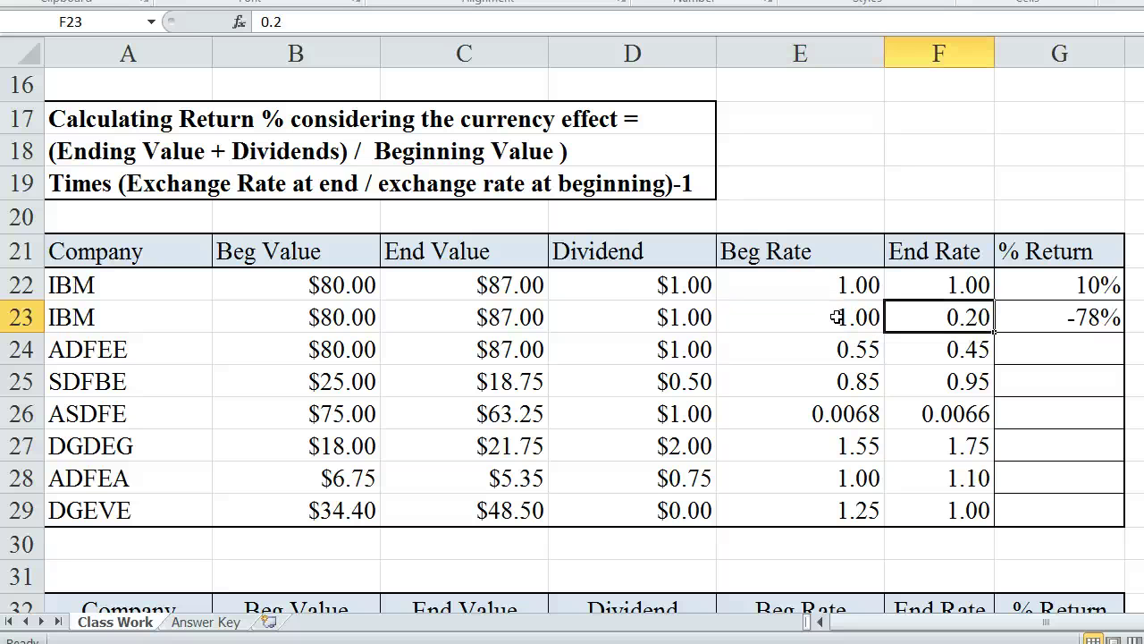
text(1.1)
key(Tab)
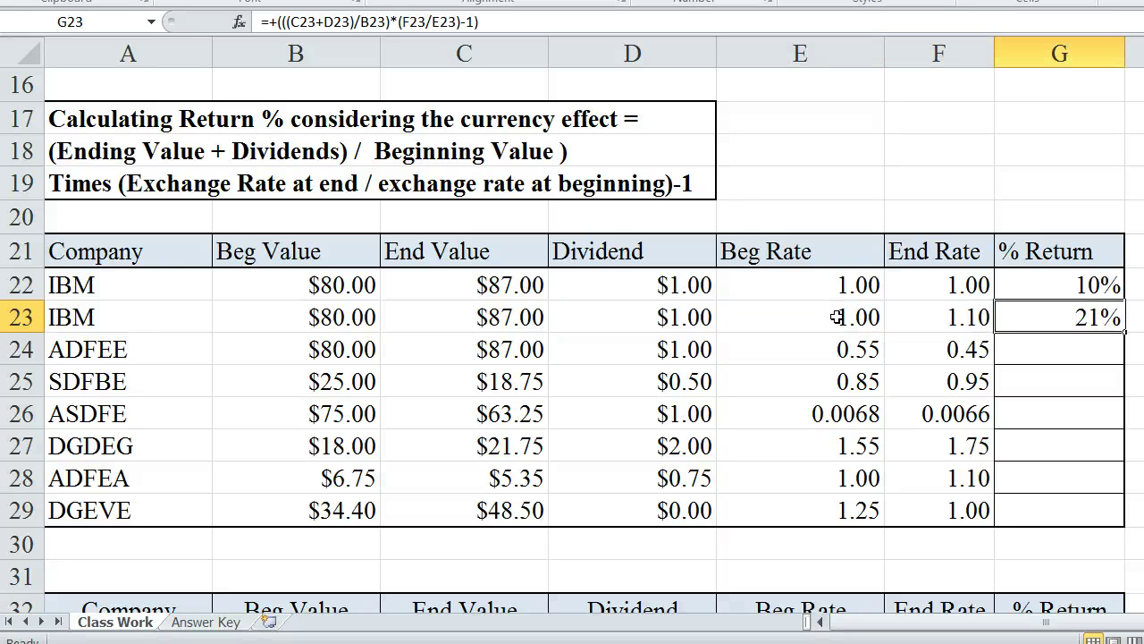
key(shift+Tab)
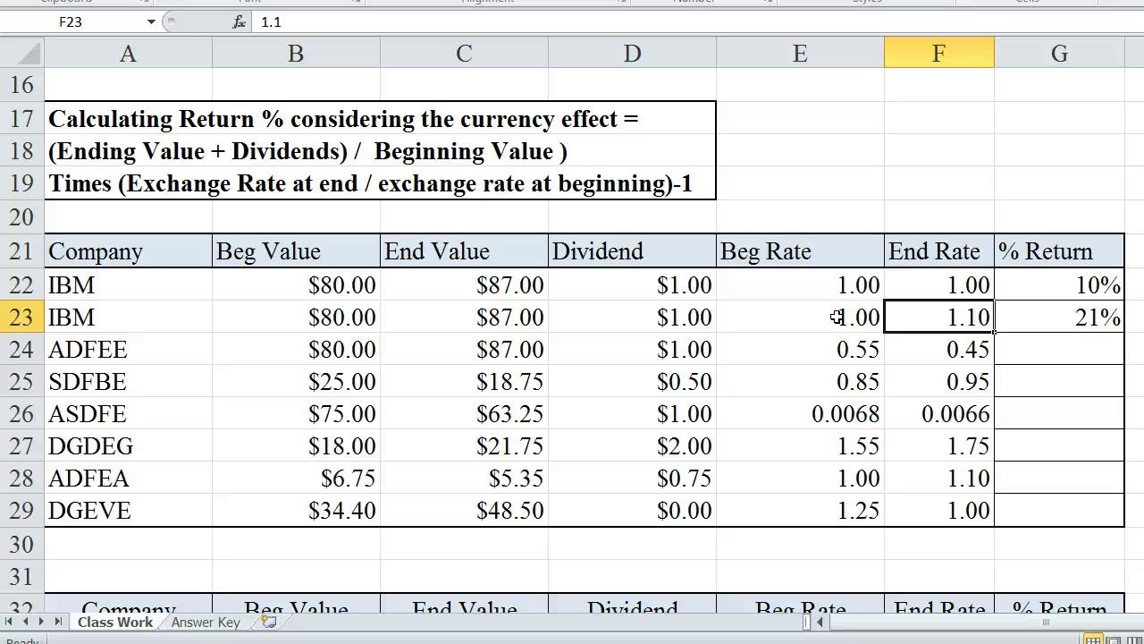
- Fill the G23 currency-adjusted % Return formula down through G29 and check the copied formula in G24
click(1087, 315)
drag(1124, 332, 1128, 516)
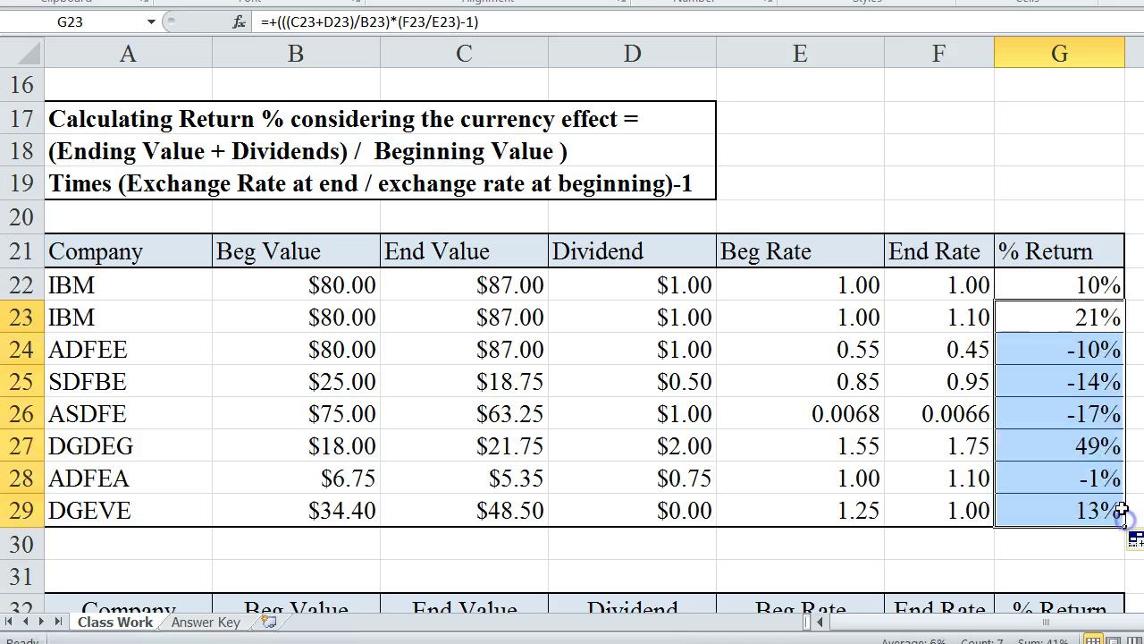
click(1028, 354)
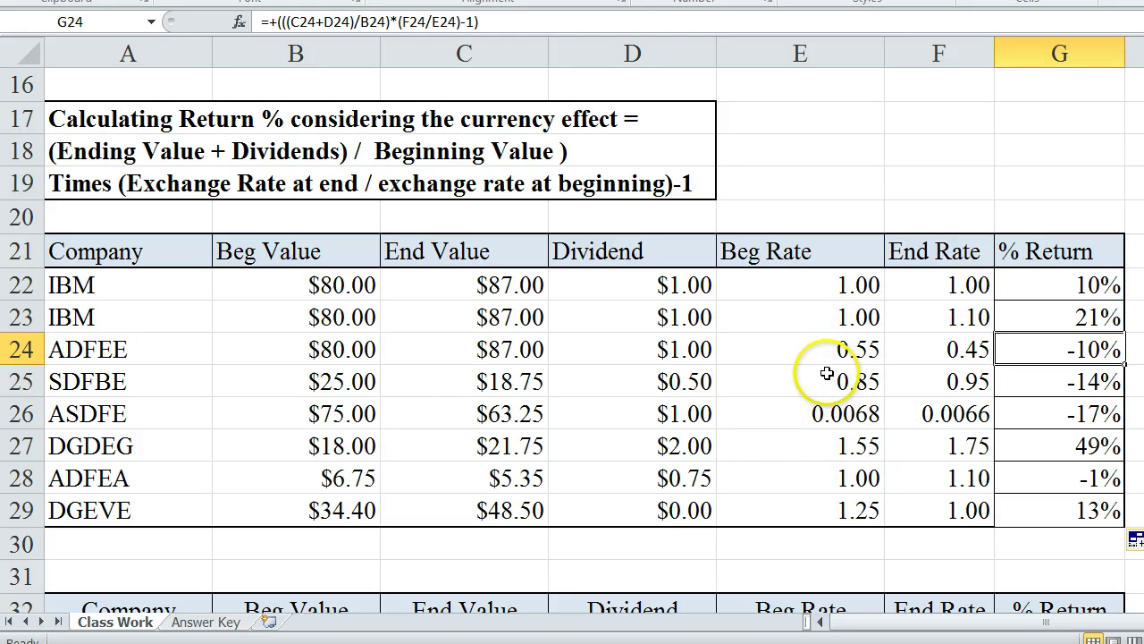
- Review SDFBE's beginning value, end value and dividend in row 25 of the currency-adjusted table
click(313, 382)
click(473, 381)
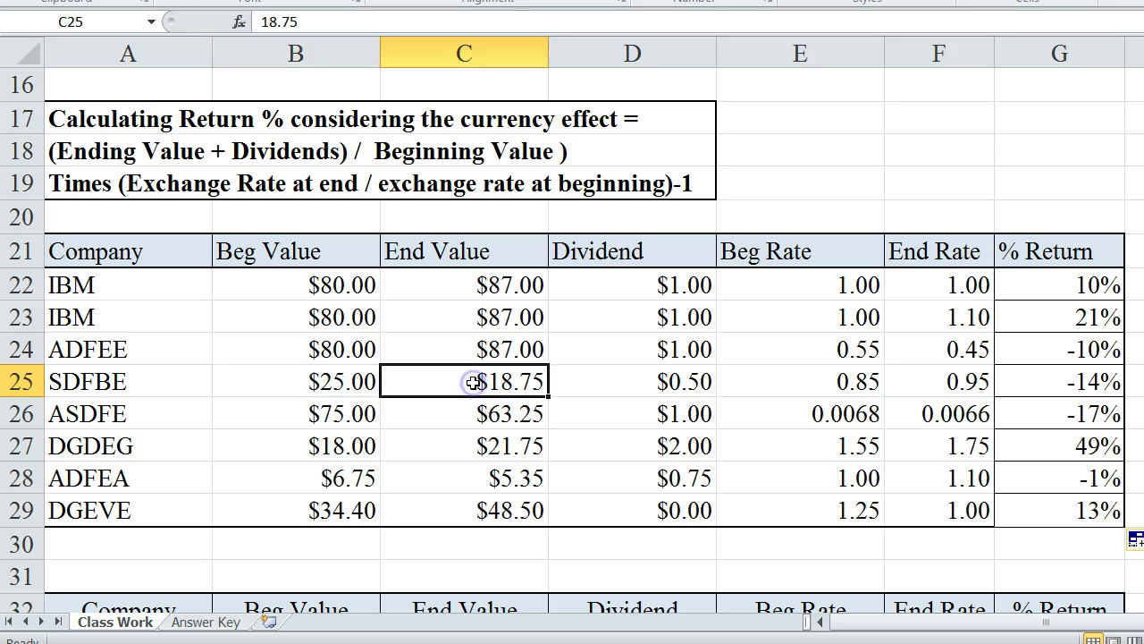
click(354, 382)
click(483, 381)
click(688, 382)
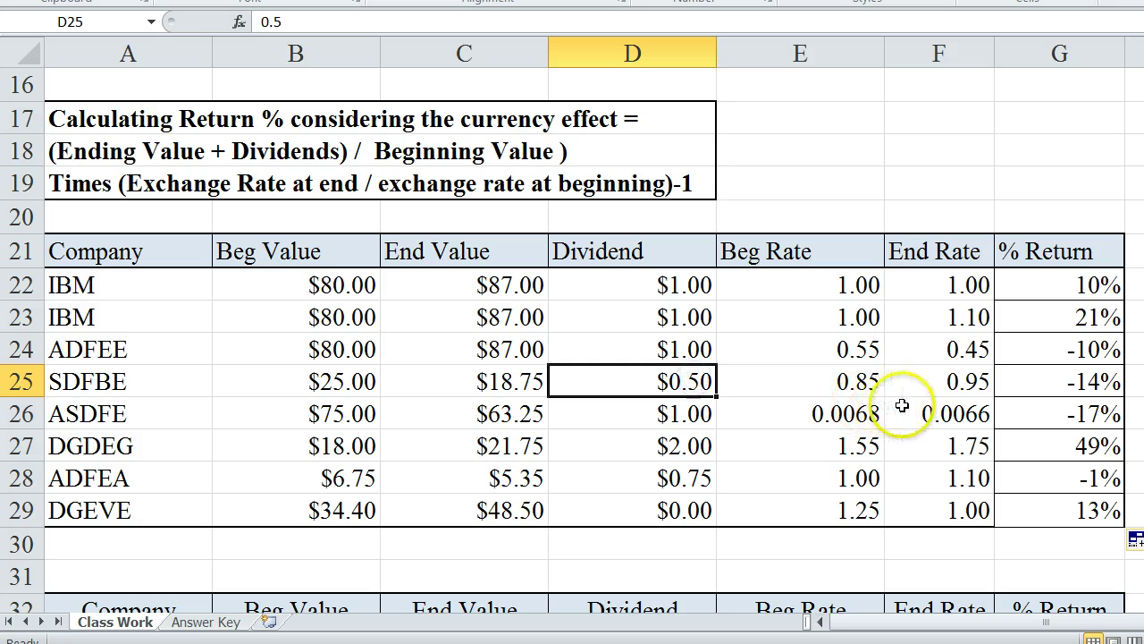
- Set SDFBE's end exchange rate (F25) to 1.25 and check its % Return formula in G25
click(937, 380)
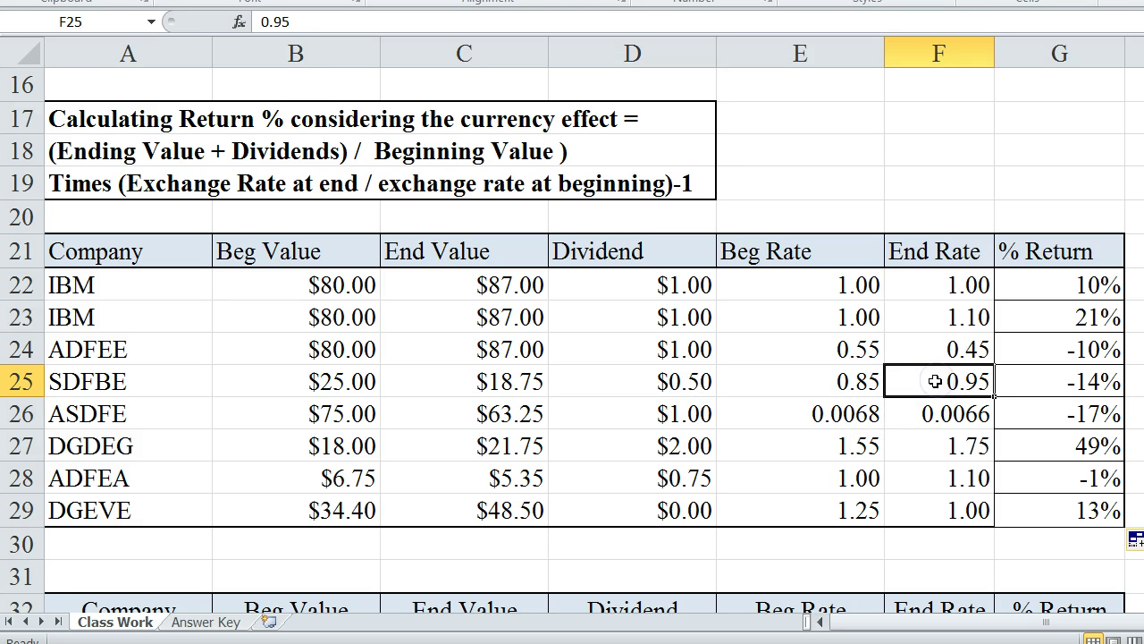
text(1.25)
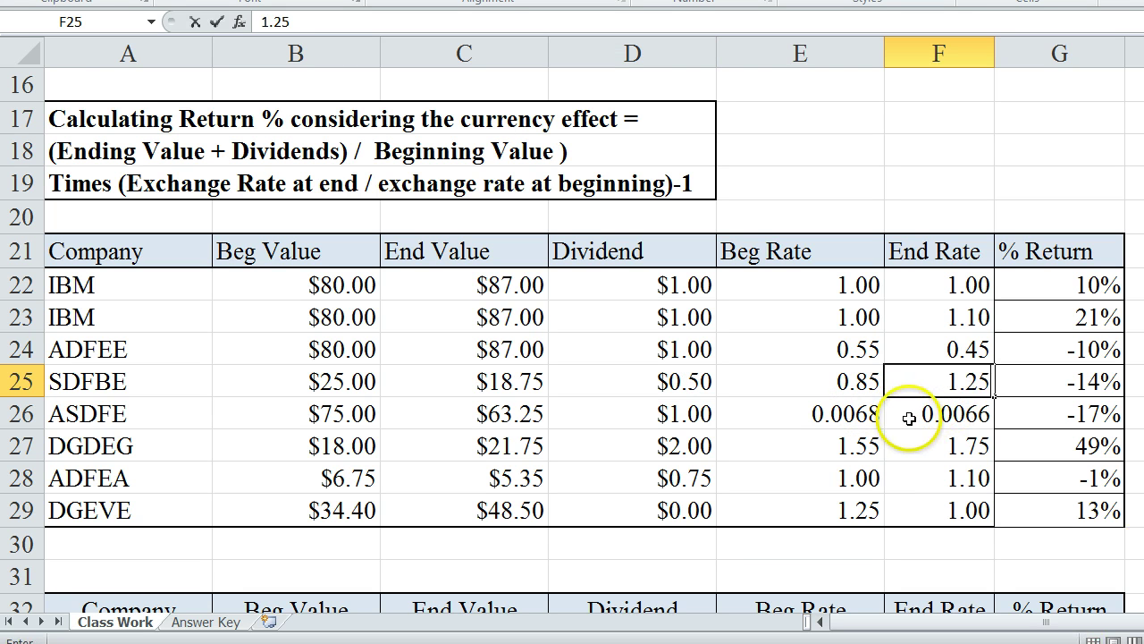
key(Return)
click(1054, 377)
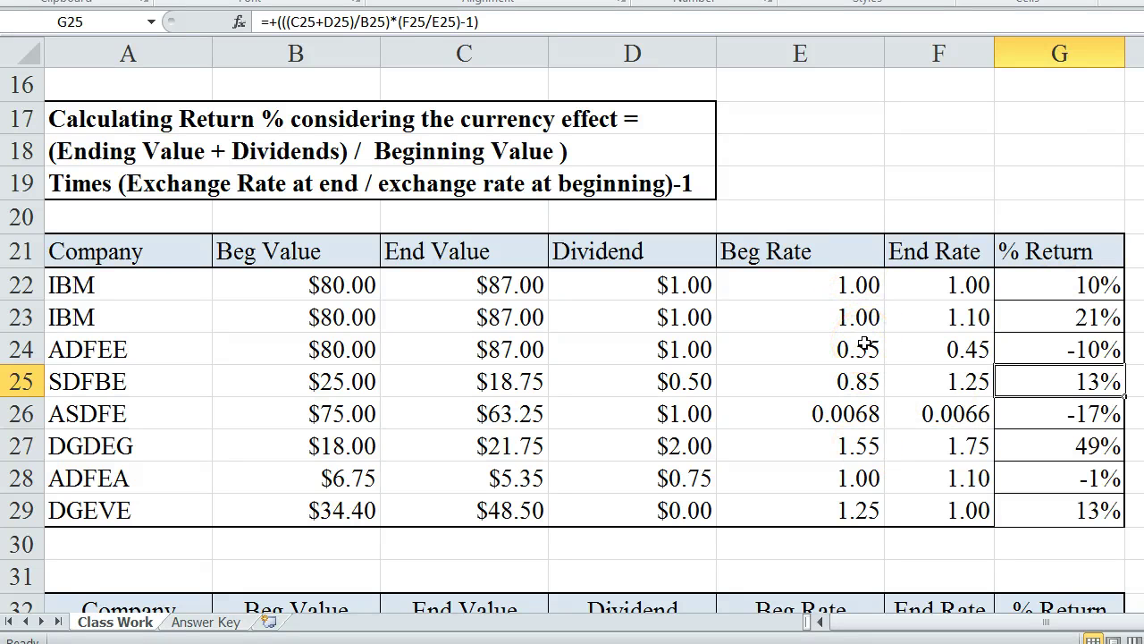
- Undo the last SDFBE end rate change and check the first IBM row's % Return formula in G22 against the table without currency effect
key(ctrl+z)
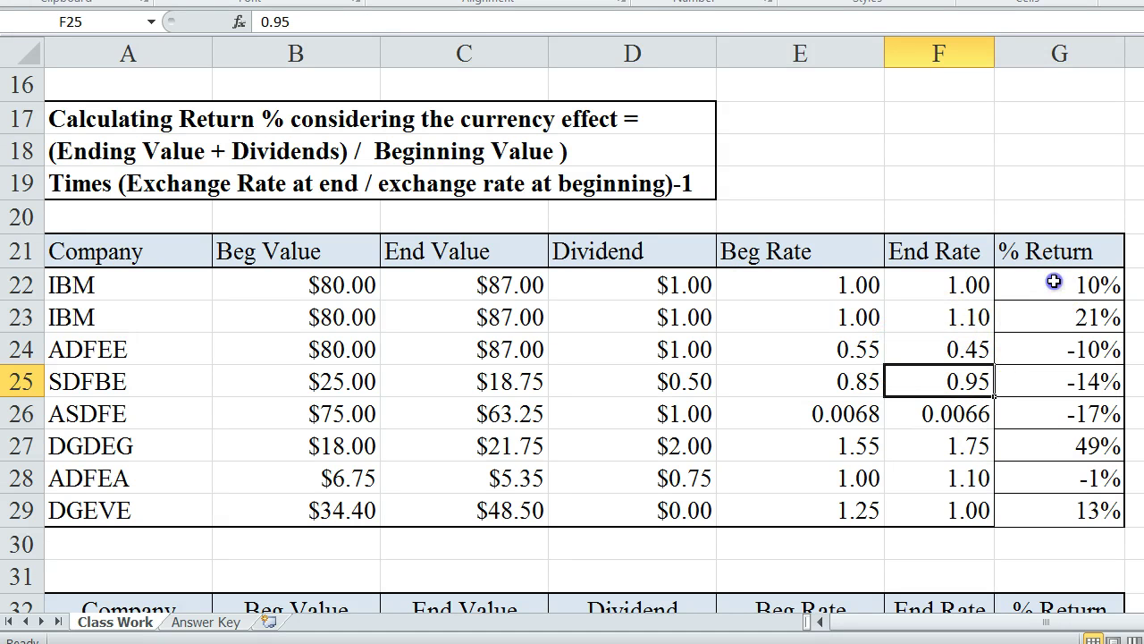
click(1083, 285)
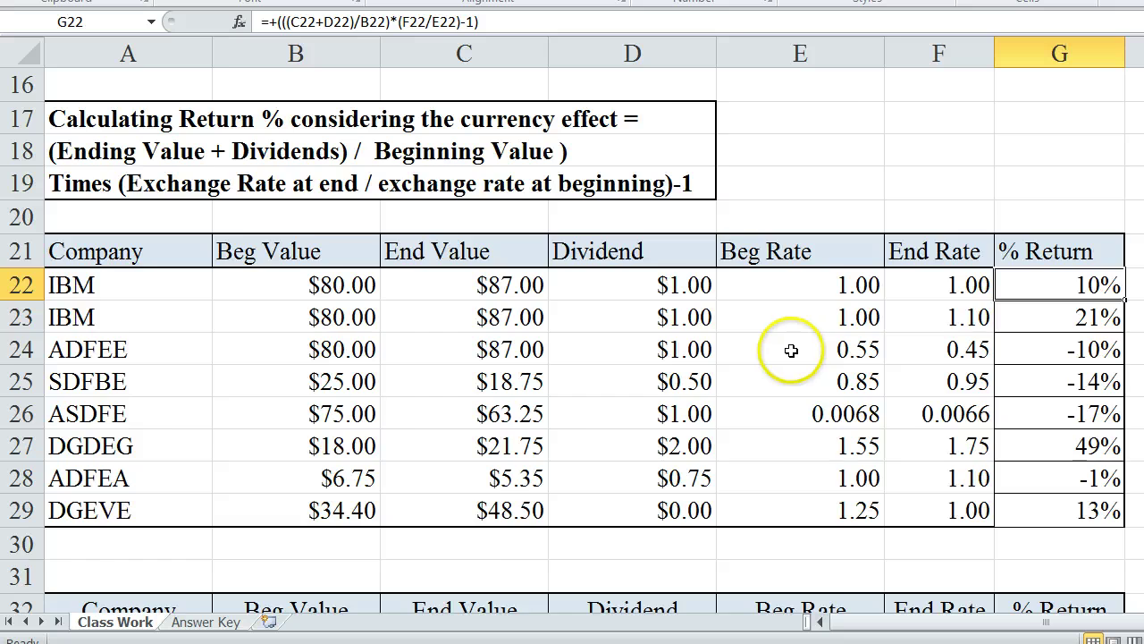
scroll(818, 345, up, 5)
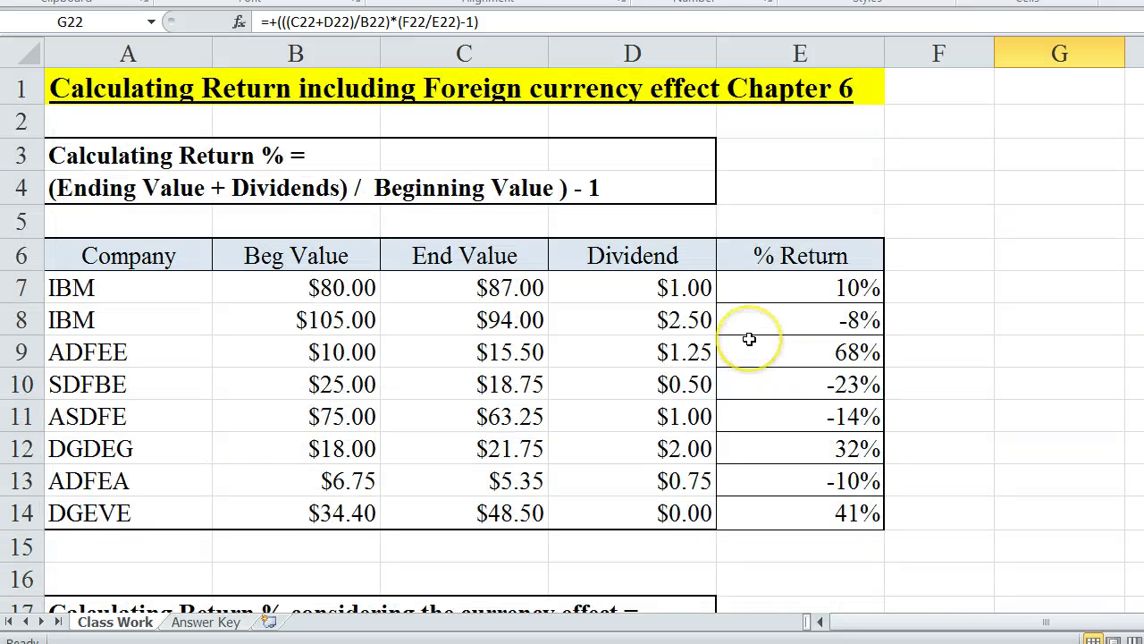